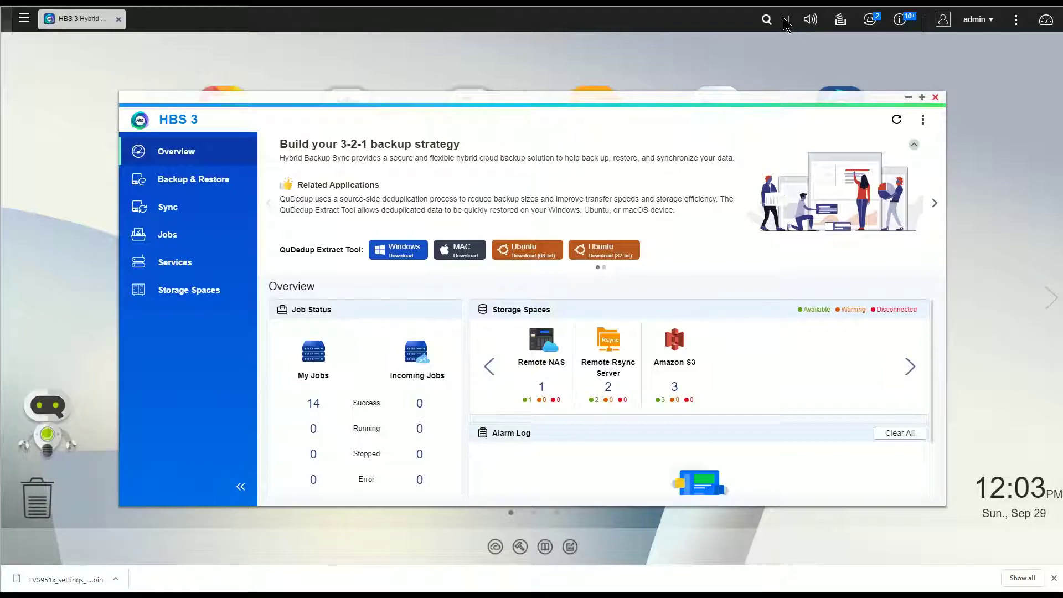
Search for 'settin' and open the System › Backup / Restore page in Control Panel
click(766, 22)
text(settin)
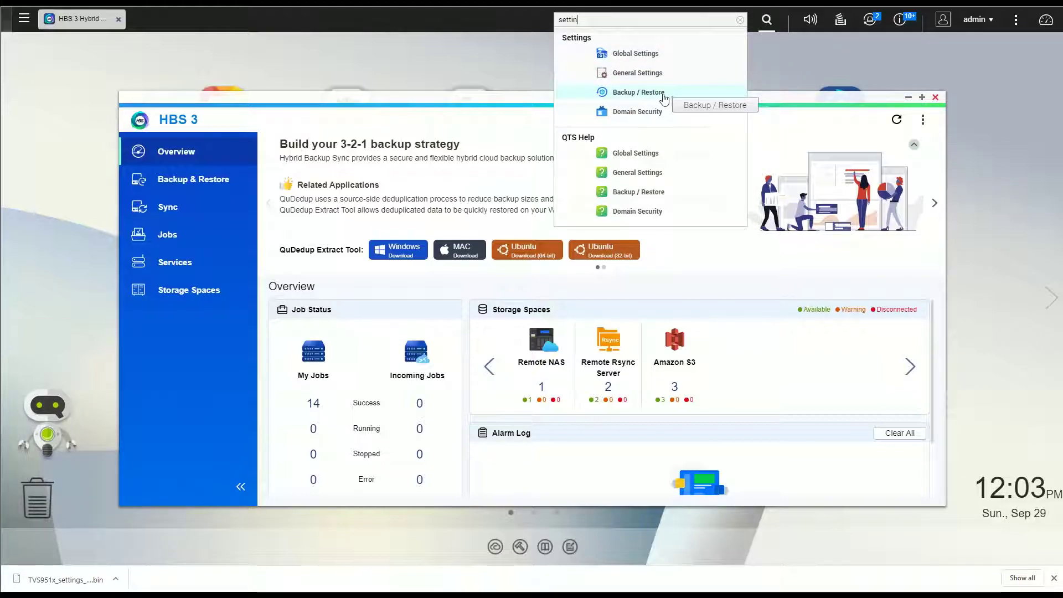
click(628, 93)
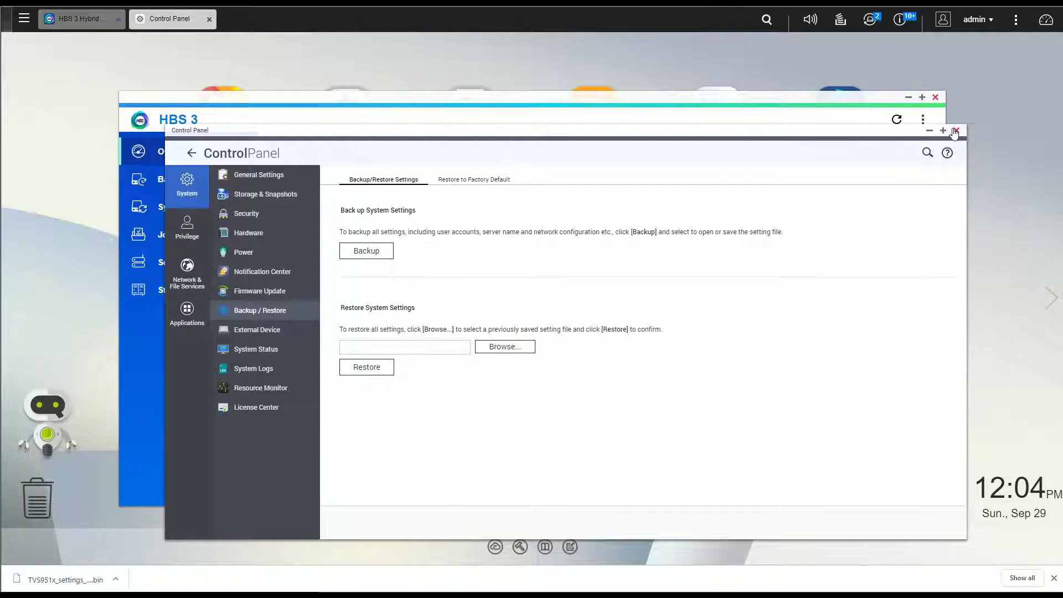
drag(950, 133, 951, 135)
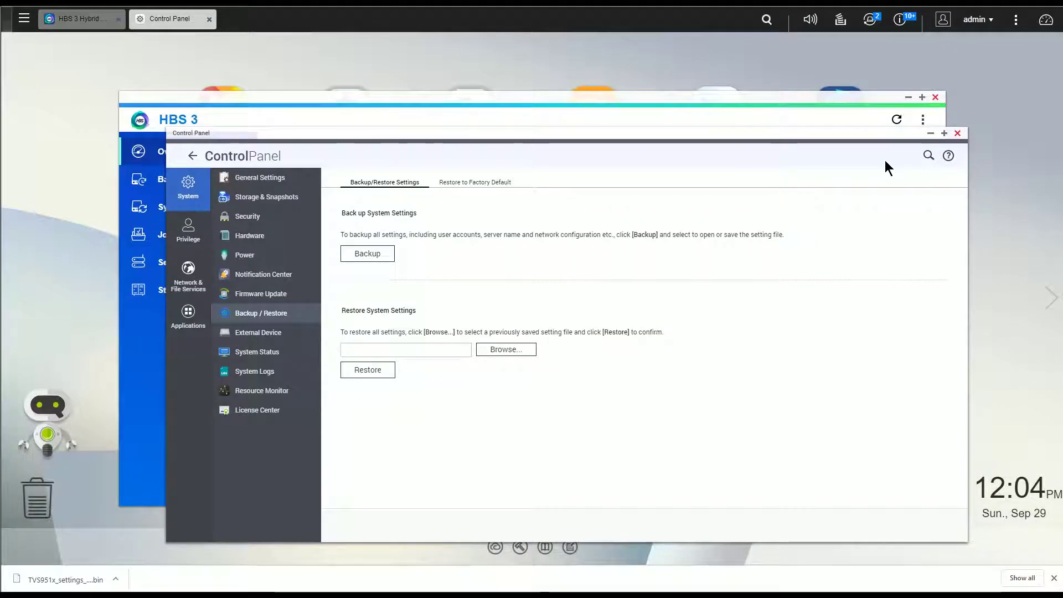
Close Control Panel and start a new restore job from HBS 3's Backup & Restore section
click(957, 132)
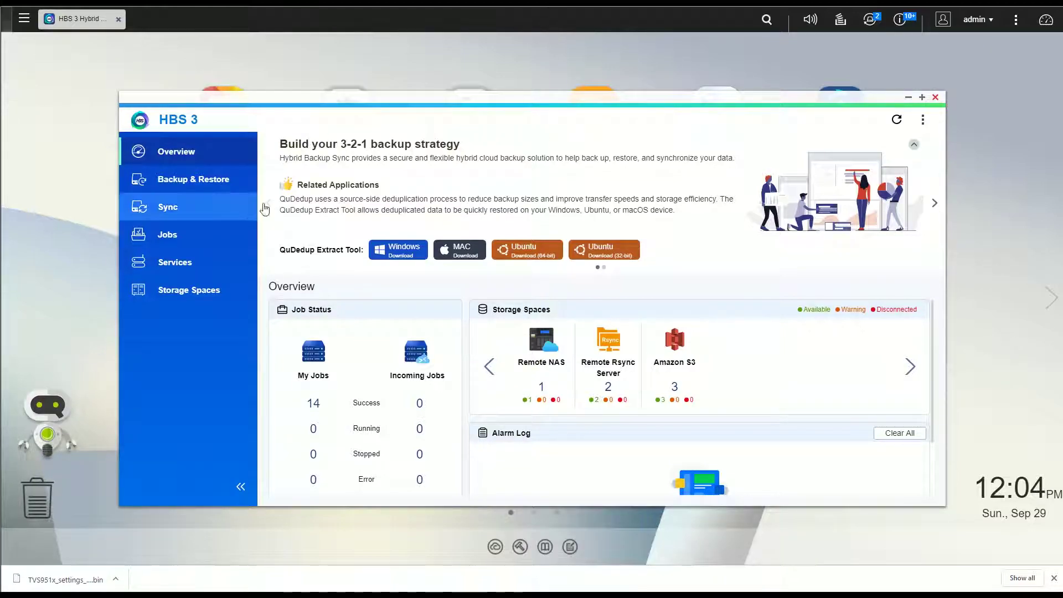
click(160, 181)
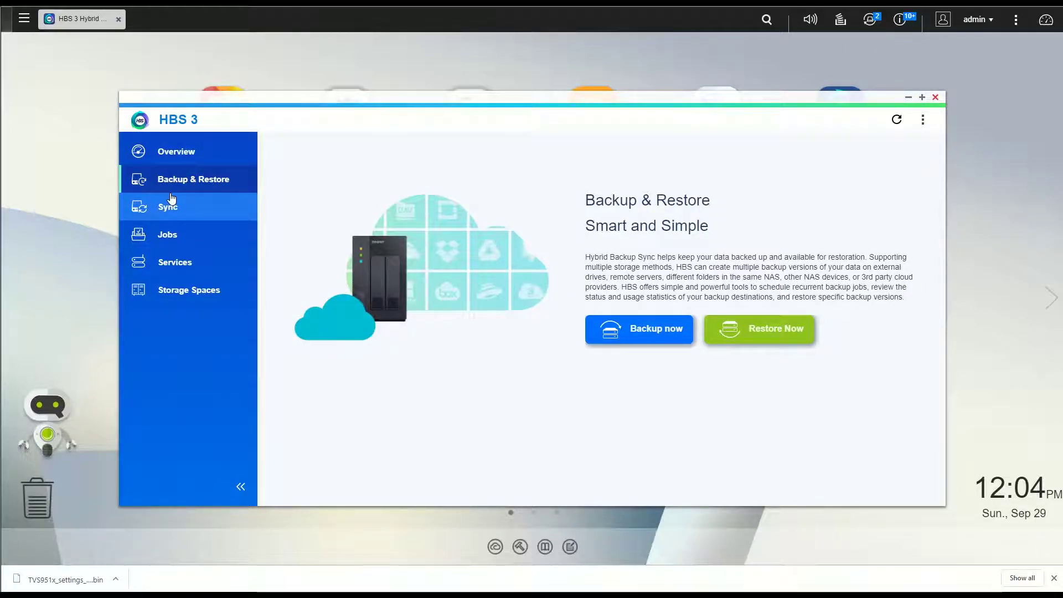
click(730, 335)
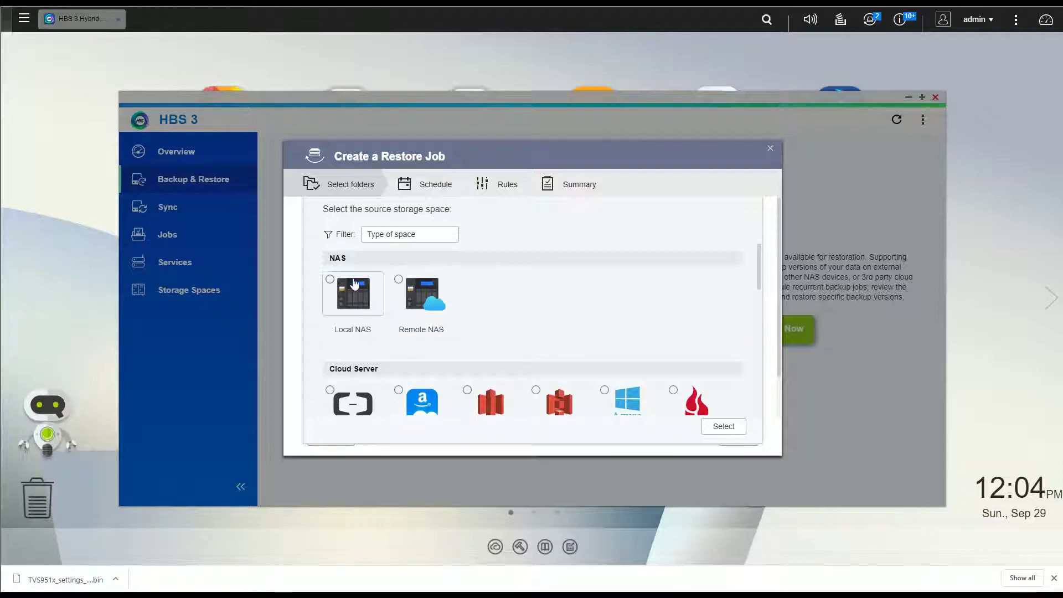
Choose Local NAS as the source storage for the Restore 1 job
click(330, 280)
scroll(335, 299, down, 1)
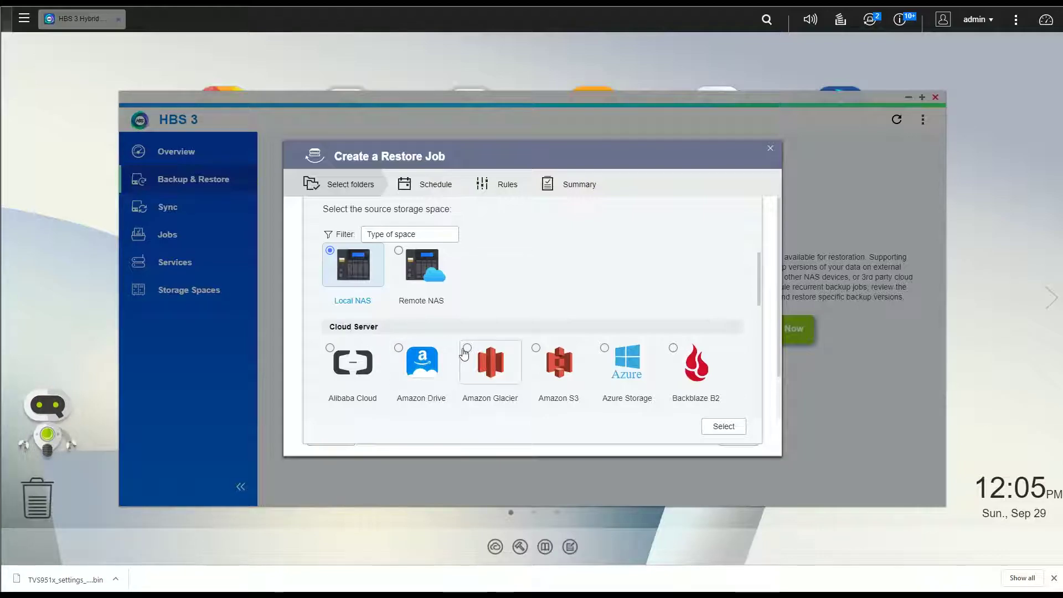
click(725, 426)
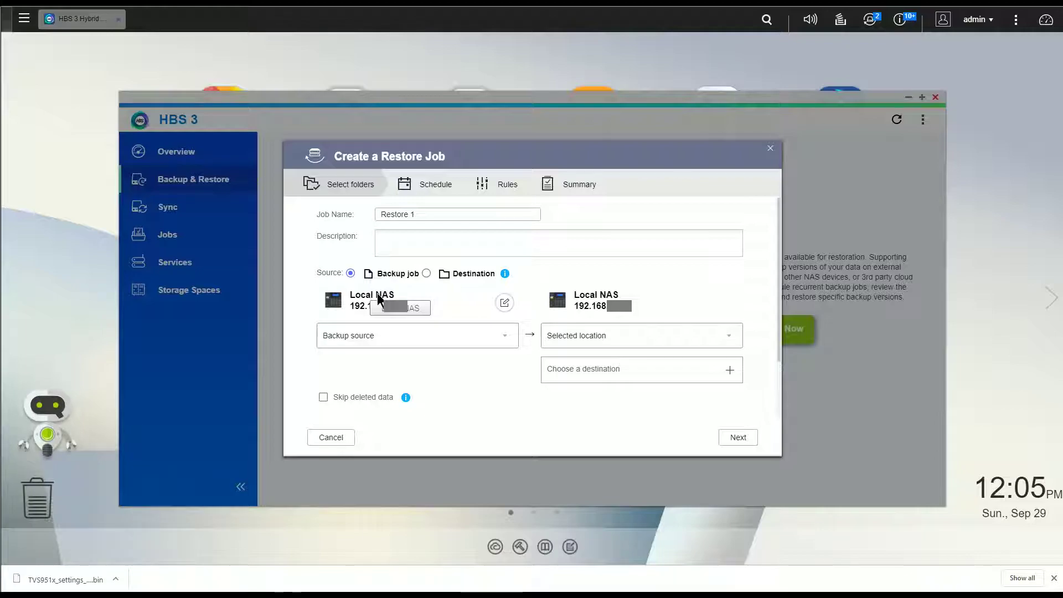
Switch the source type to Destination and pick USBDisk1/AMD Update as the source folder
click(426, 274)
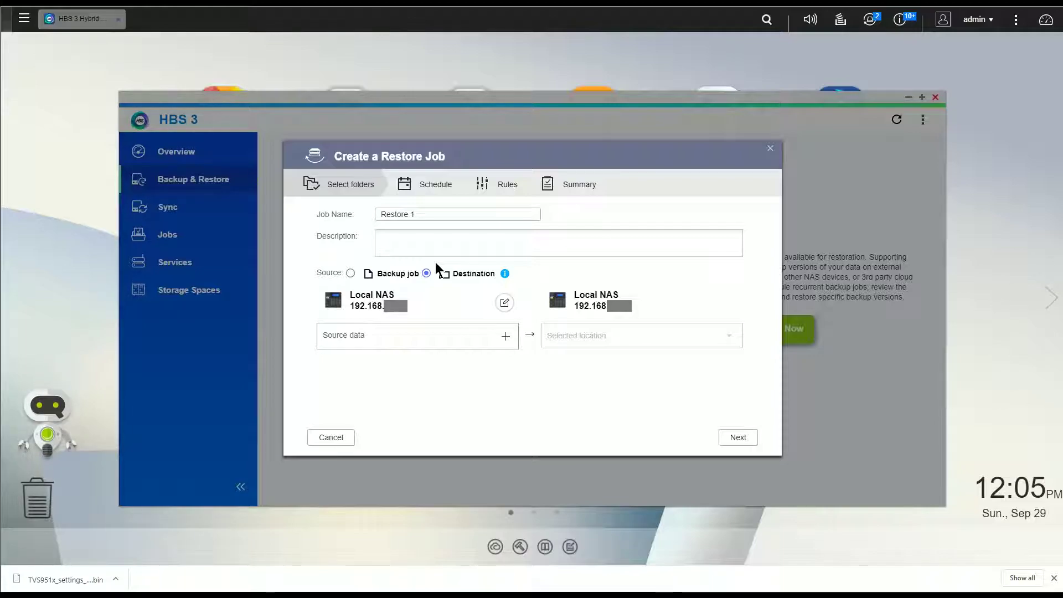
click(505, 342)
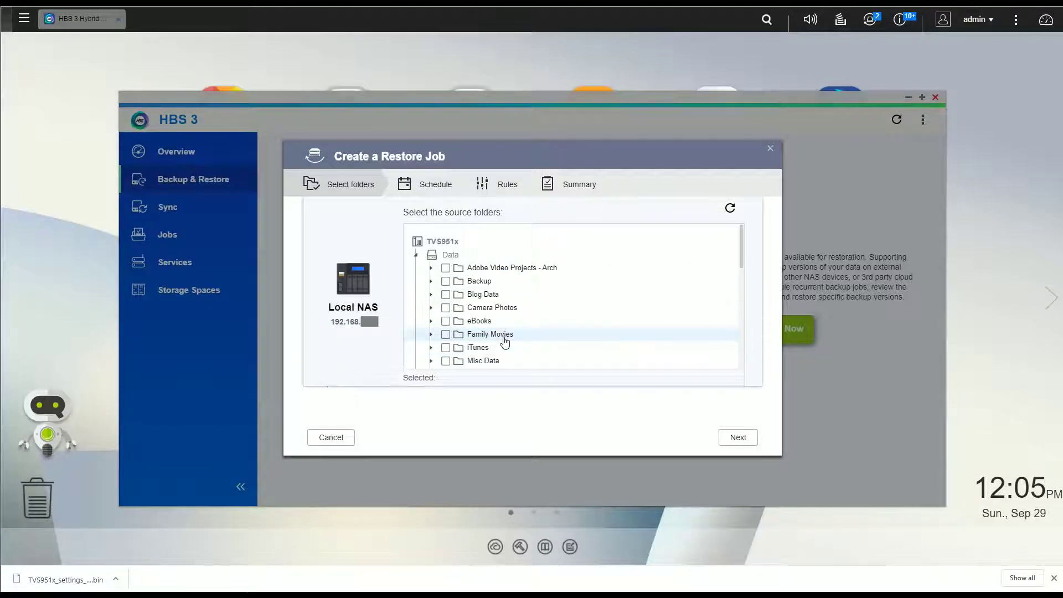
scroll(506, 332, down, 3)
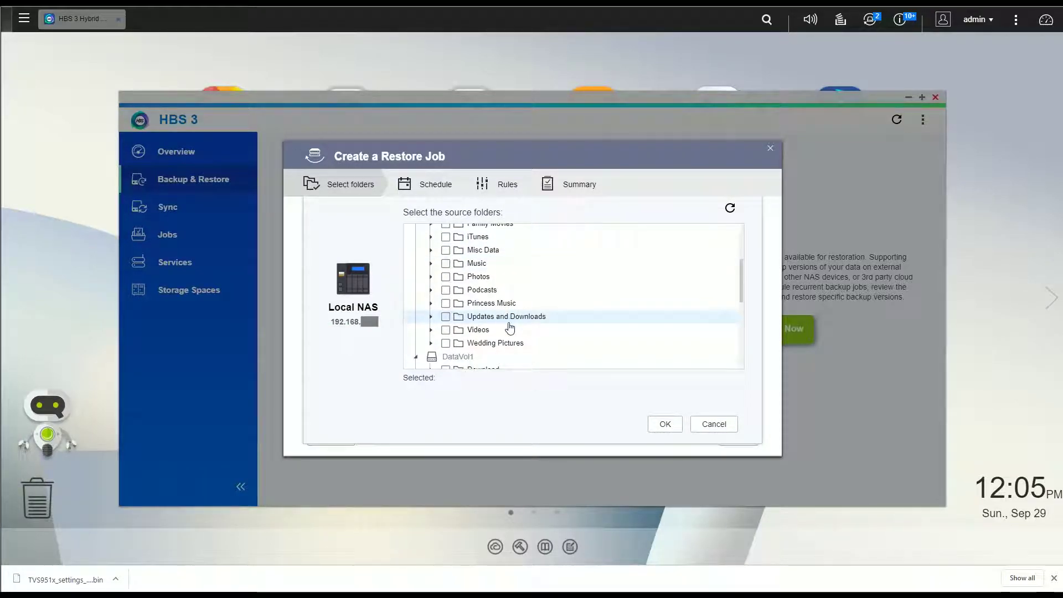
scroll(507, 327, down, 5)
scroll(507, 330, down, 3)
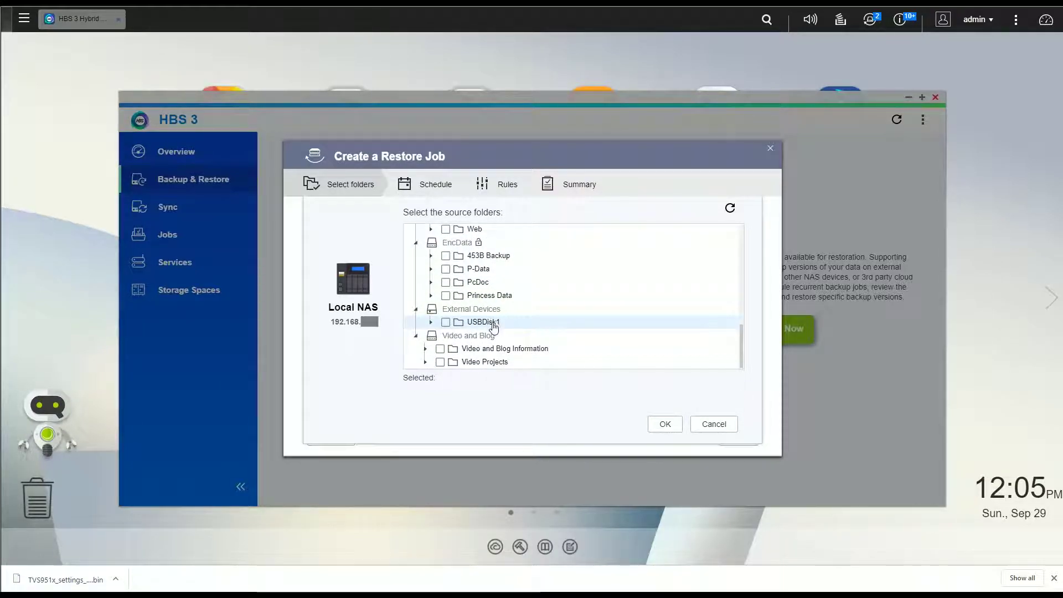
click(430, 321)
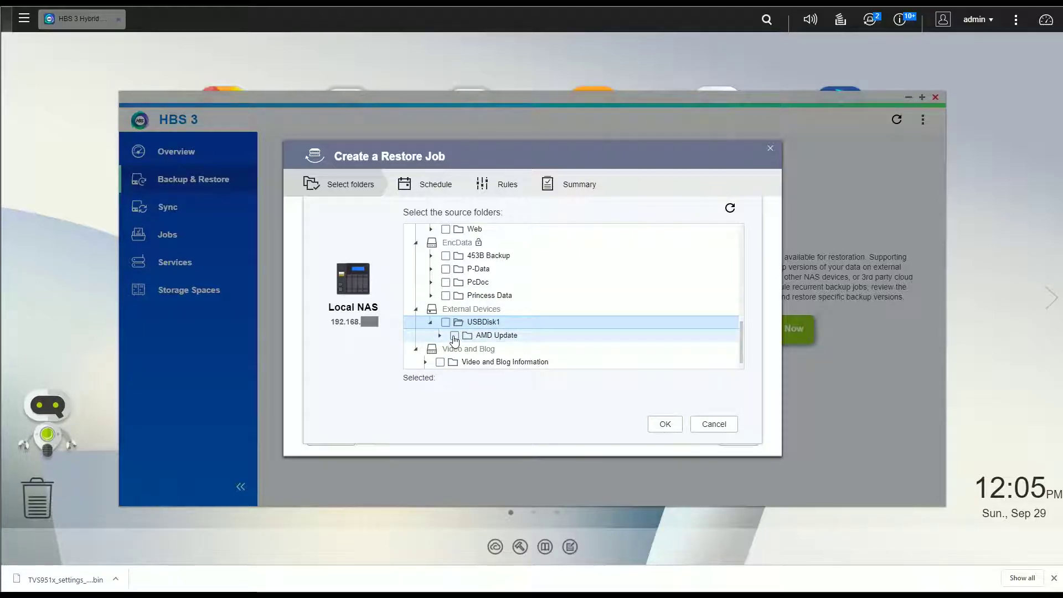
click(454, 336)
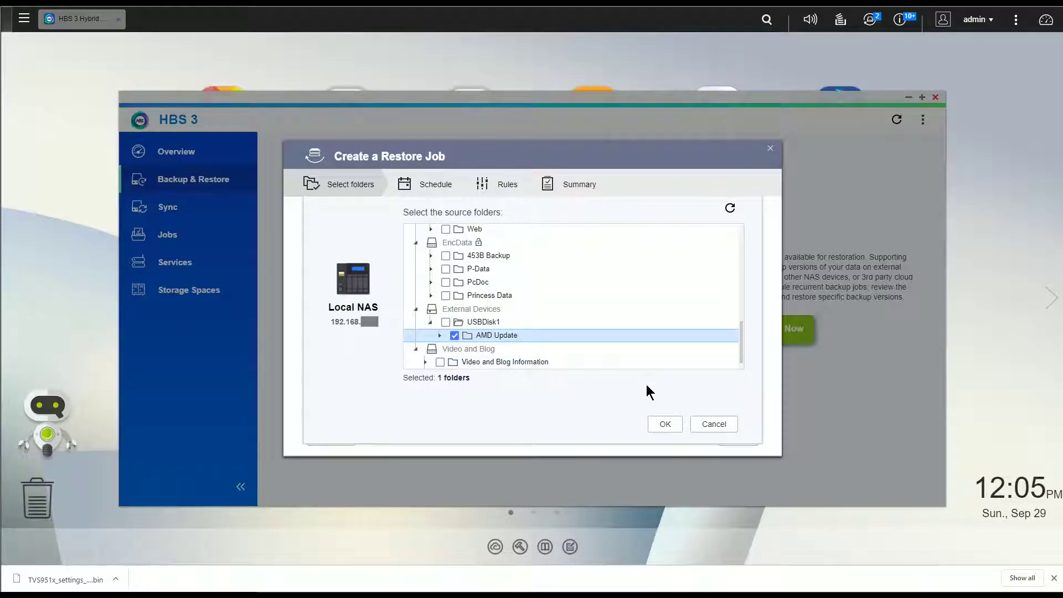
click(657, 425)
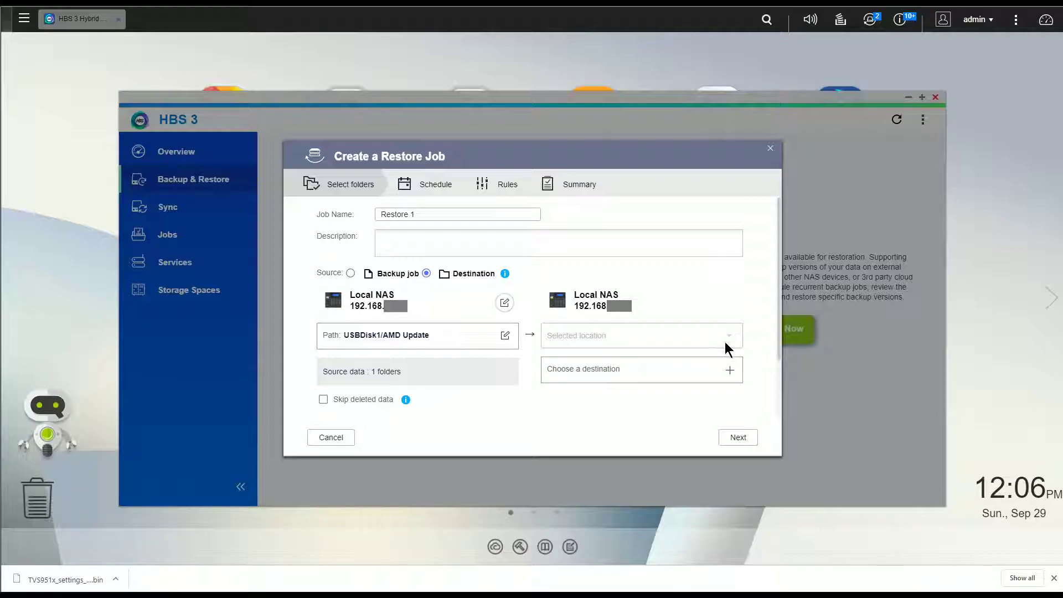
Choose Test Folder on the local NAS as the restore destination path
click(733, 373)
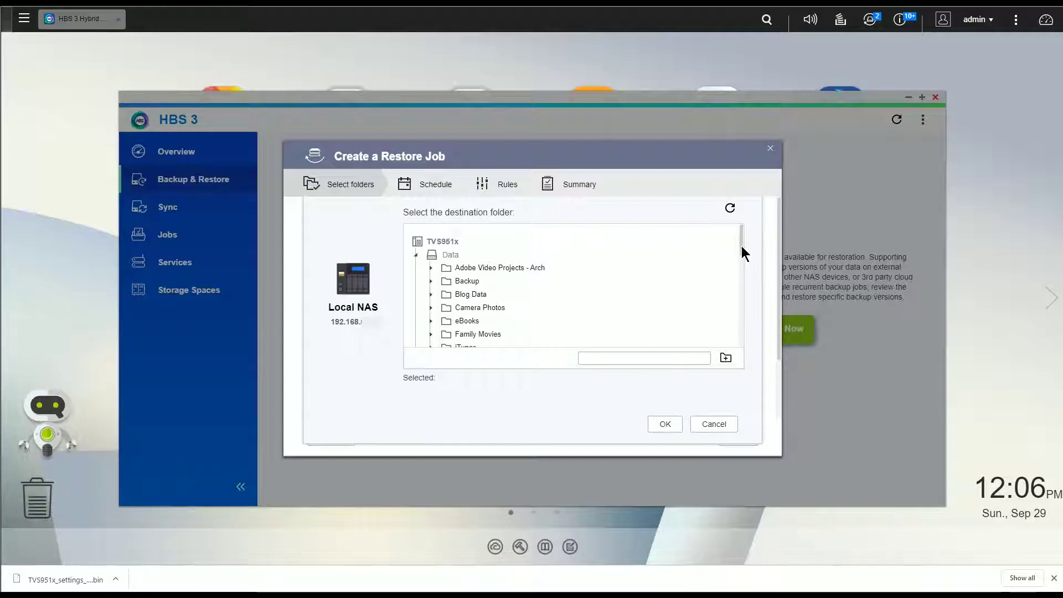
drag(742, 247, 725, 313)
click(480, 299)
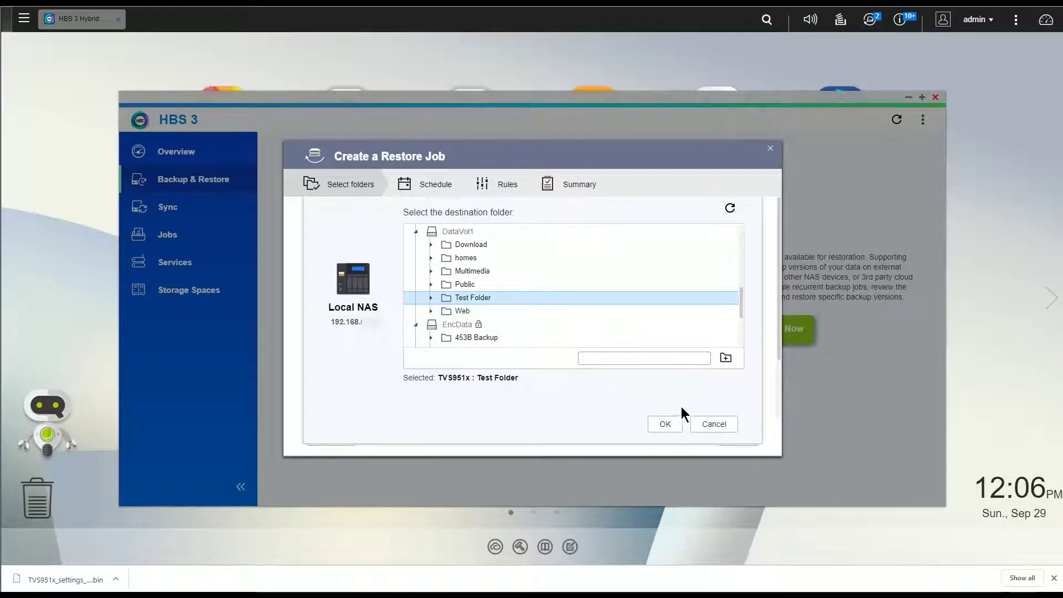
click(665, 424)
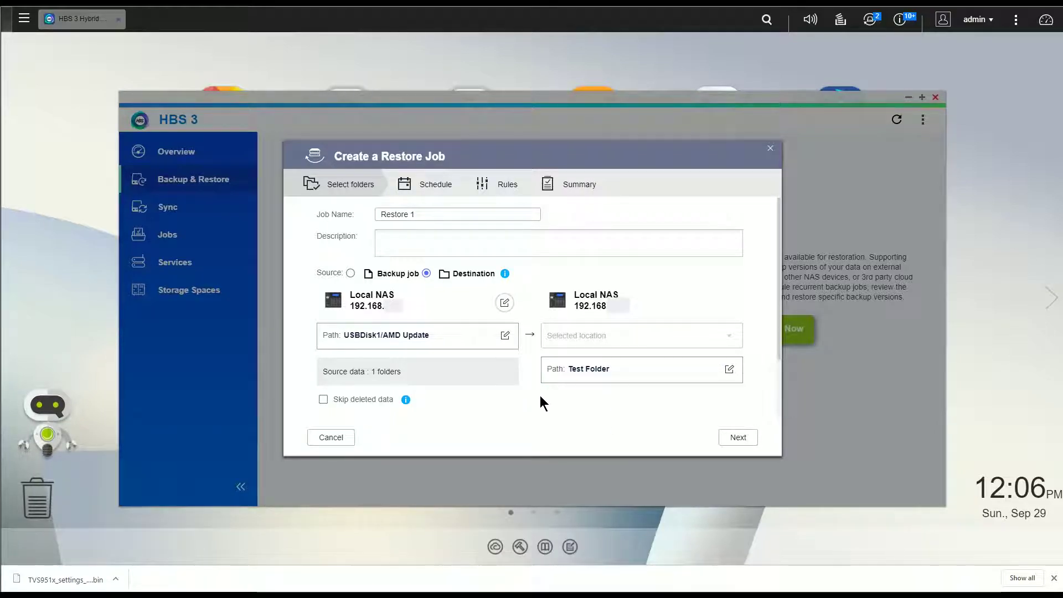
Keep default schedule and rules and run Restore 1, copying AMD Update into Test Folder
click(729, 439)
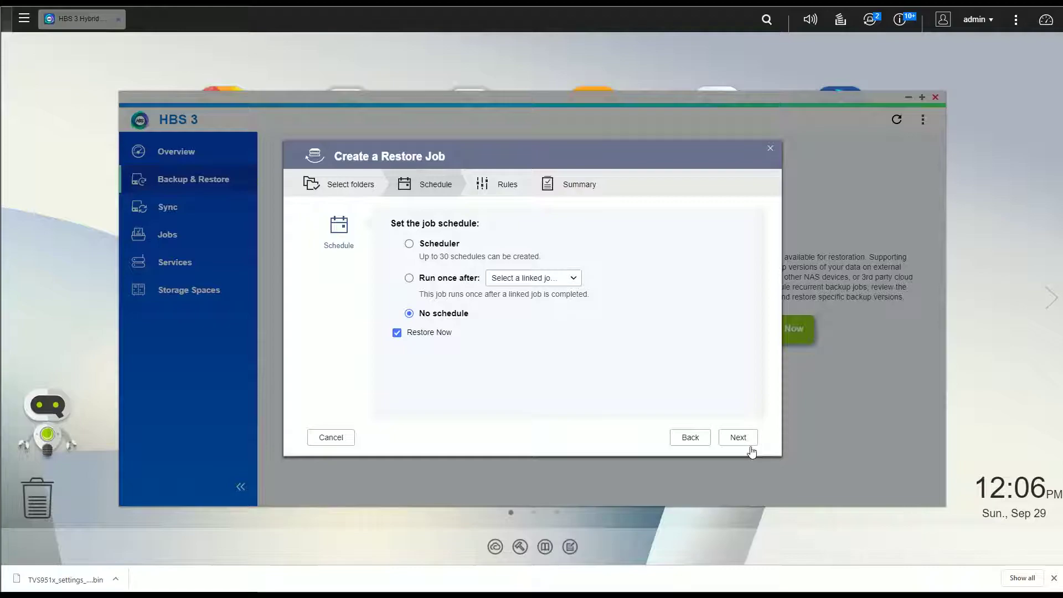
click(732, 442)
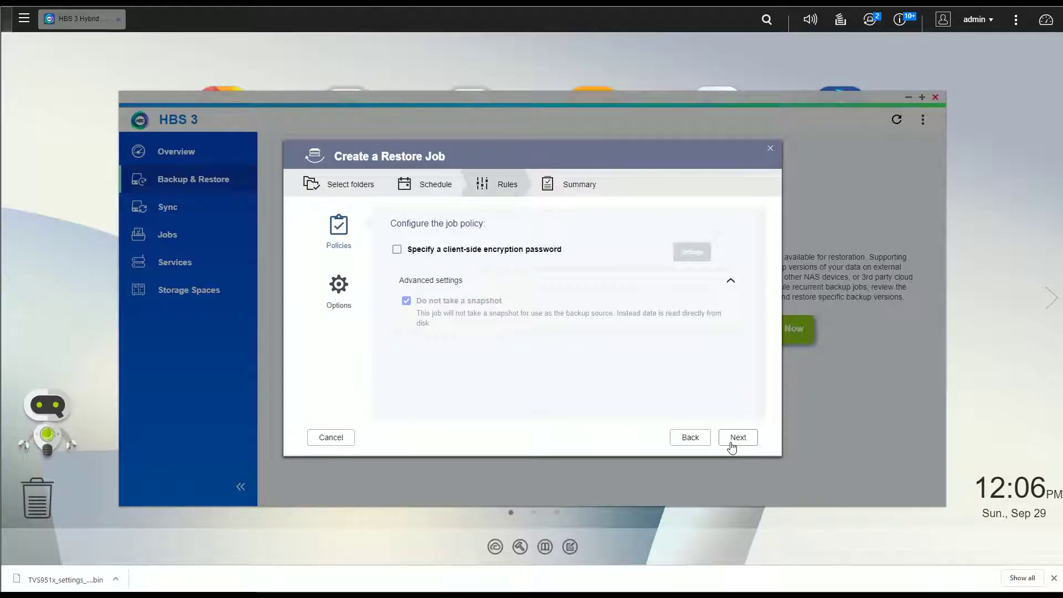
click(732, 442)
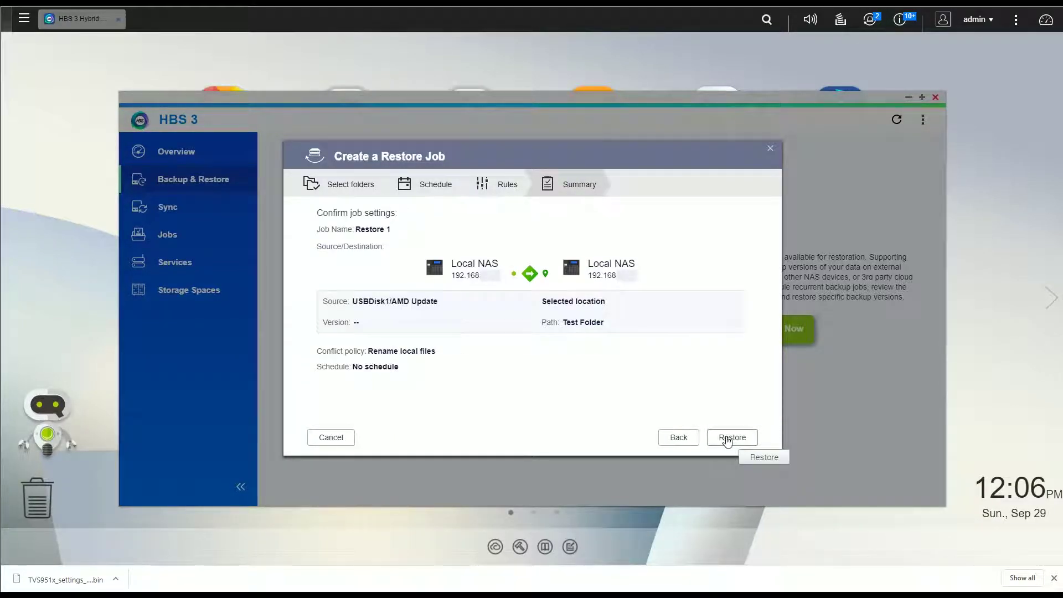
click(730, 443)
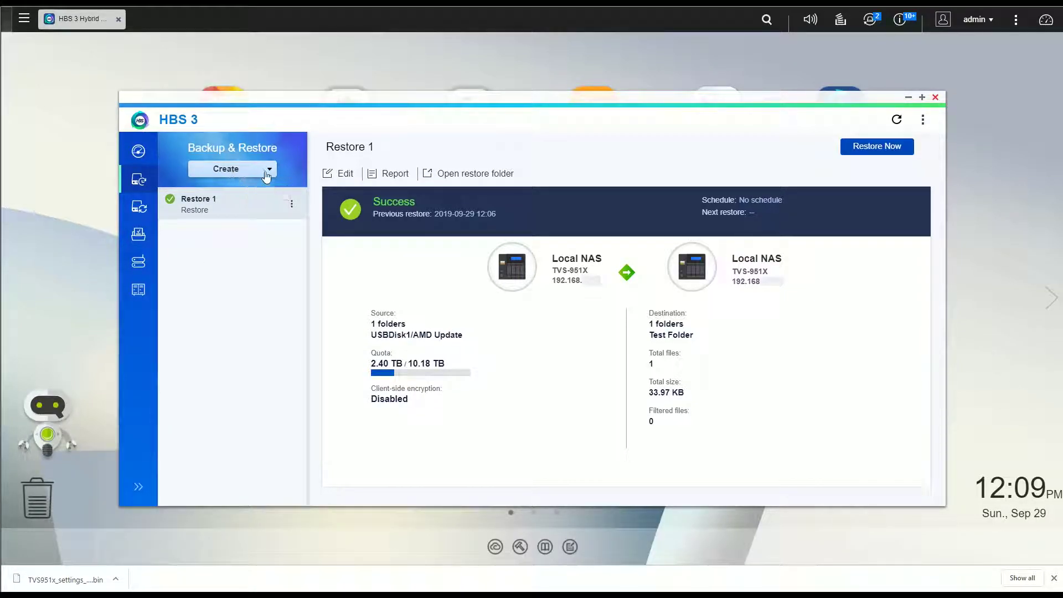
click(232, 172)
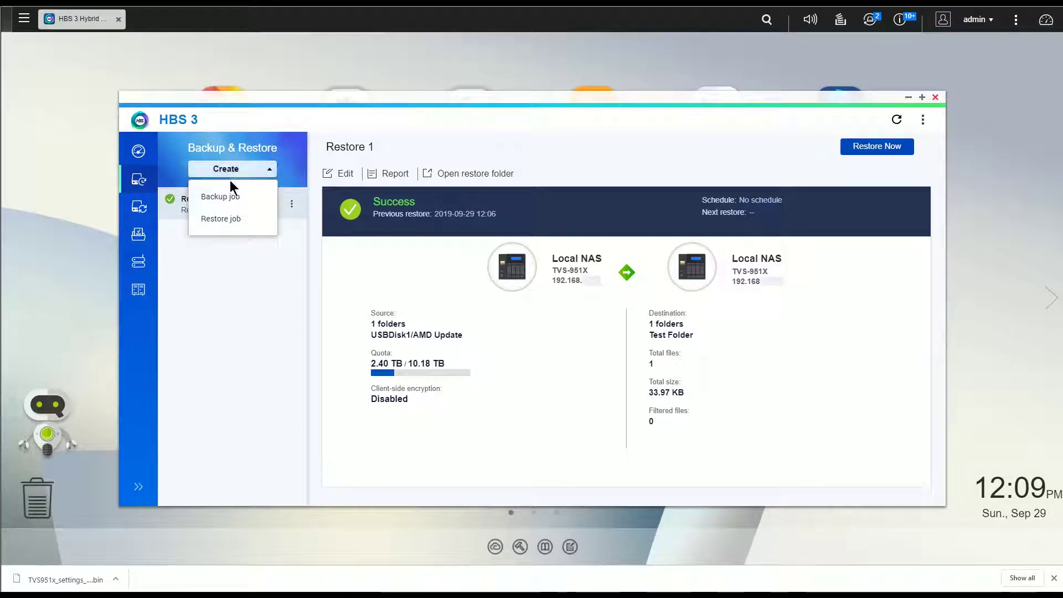
Draft Restore 2 from the Remote NAS 1 account, using the Destination source option
click(219, 217)
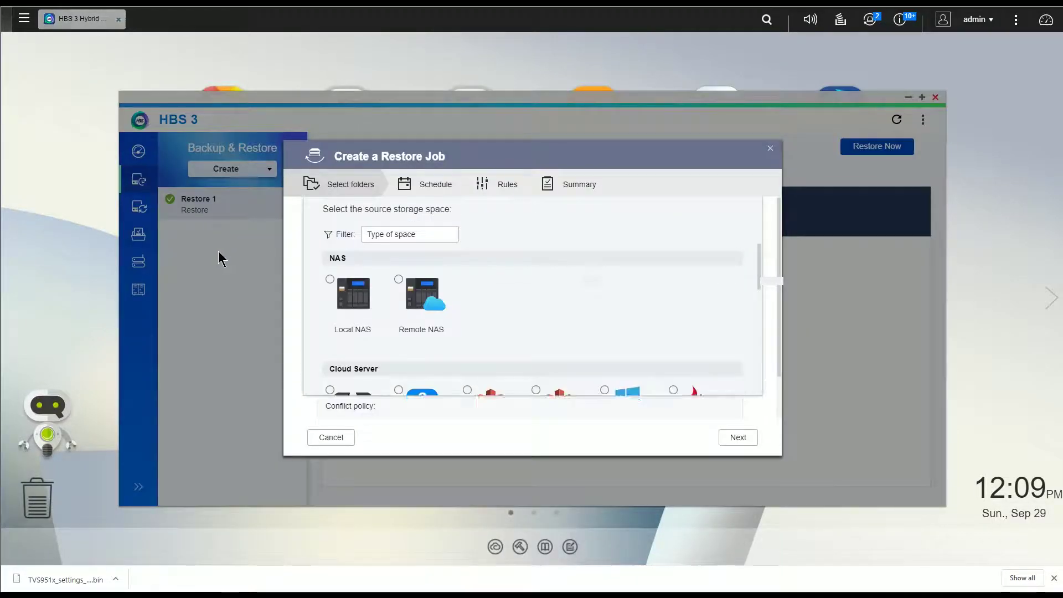
click(421, 324)
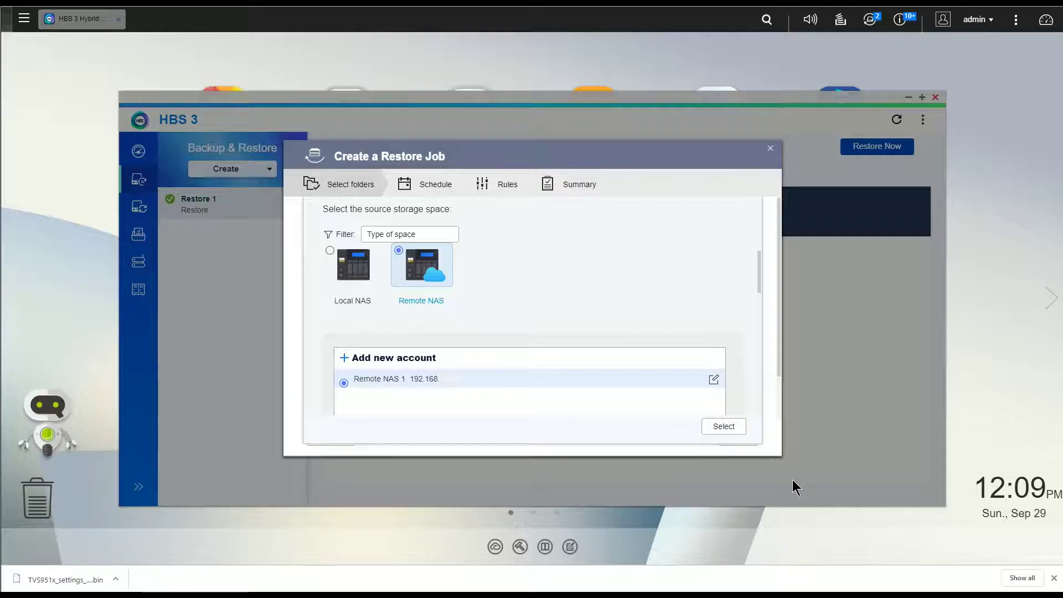
click(733, 430)
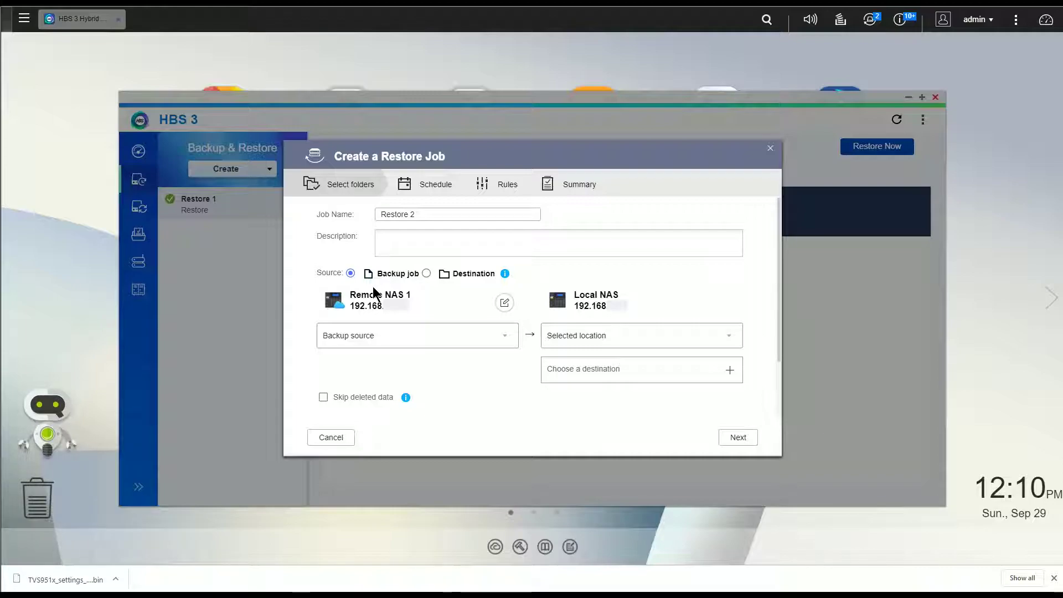
click(473, 341)
click(425, 274)
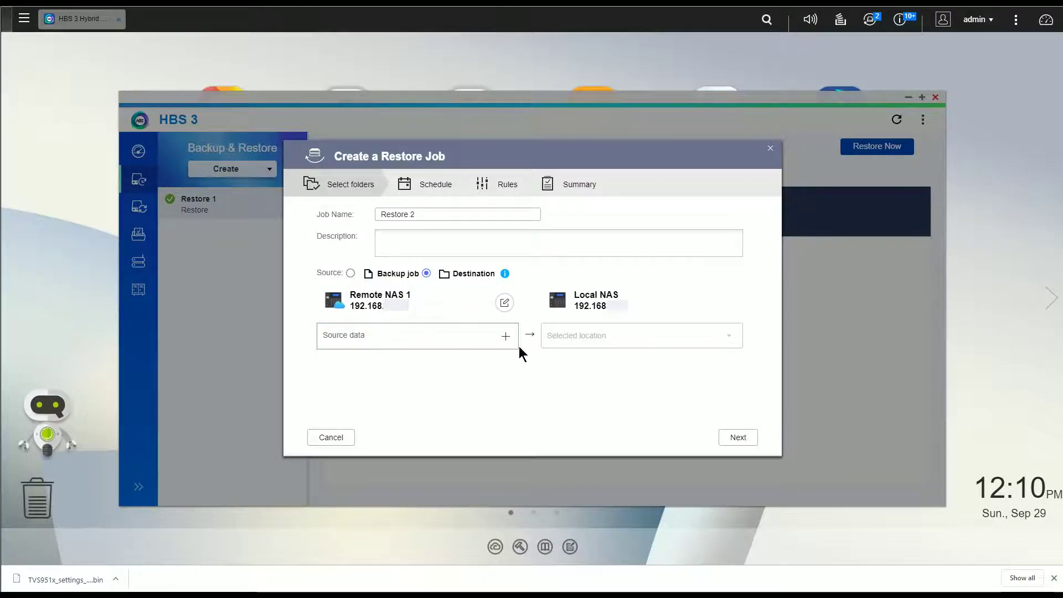
Pick /PcDoc/Consulting Service on Remote NAS 1 as Restore 2's source folder
click(505, 336)
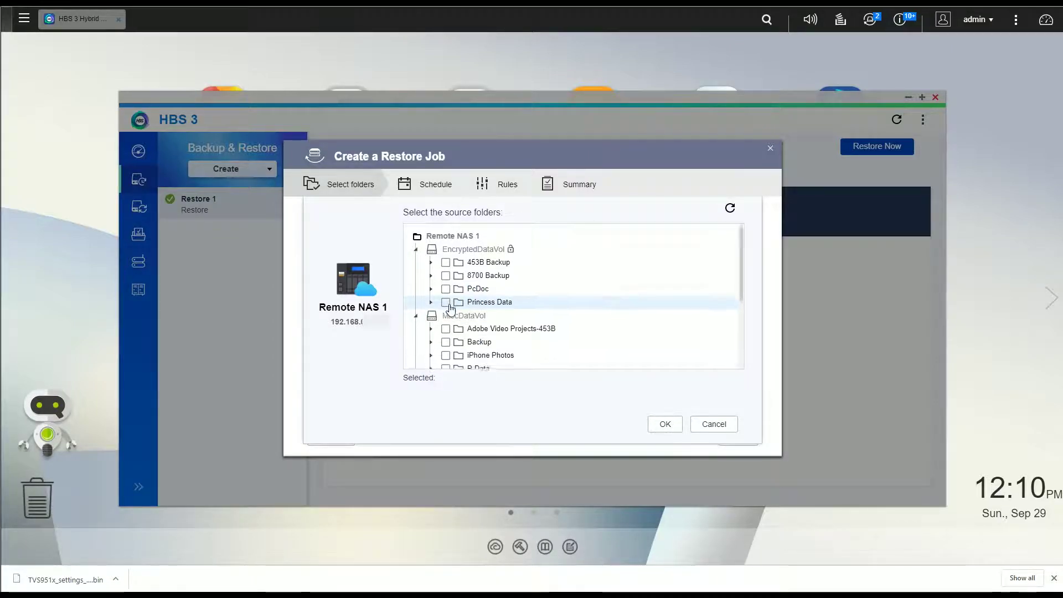
scroll(450, 309, down, 3)
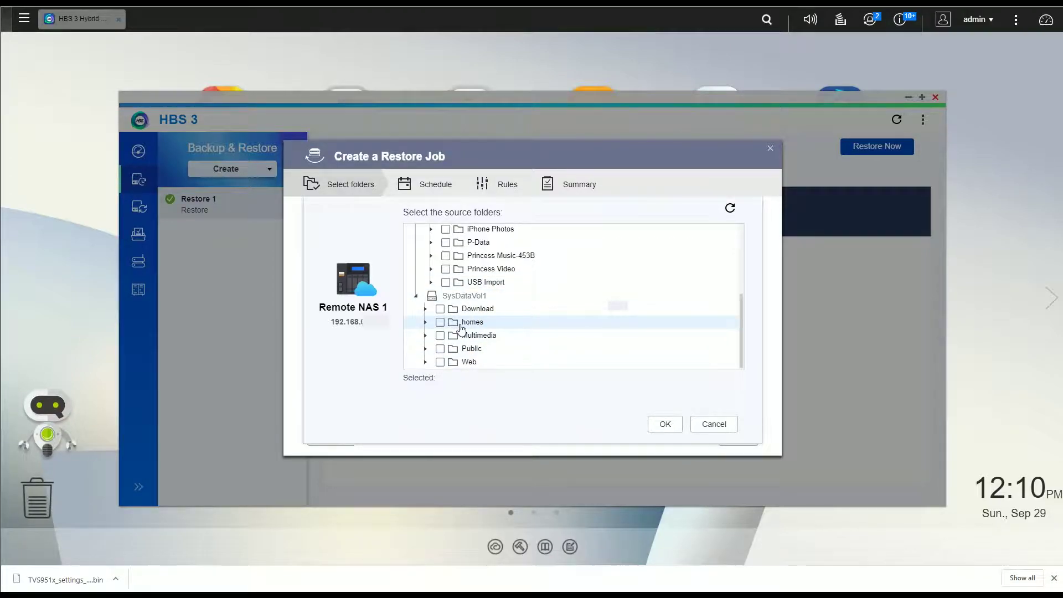
scroll(470, 316, up, 3)
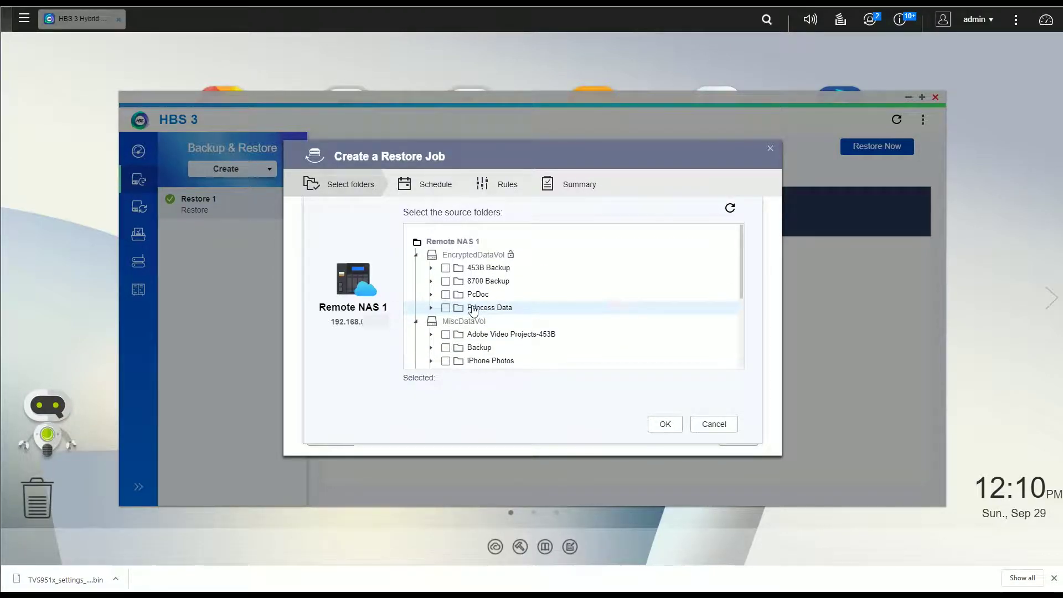
click(430, 294)
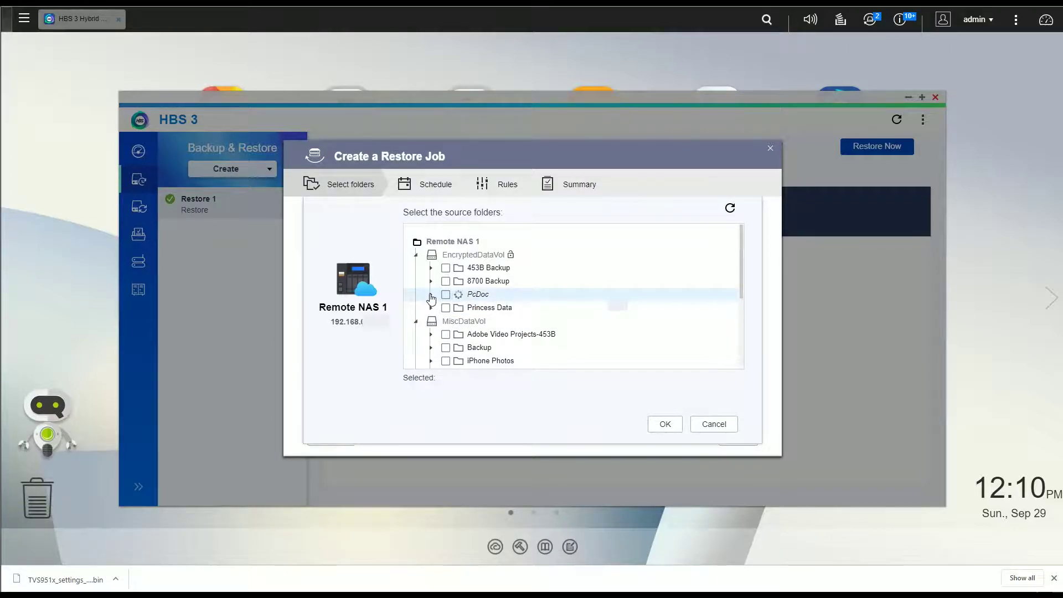
scroll(443, 320, down, 3)
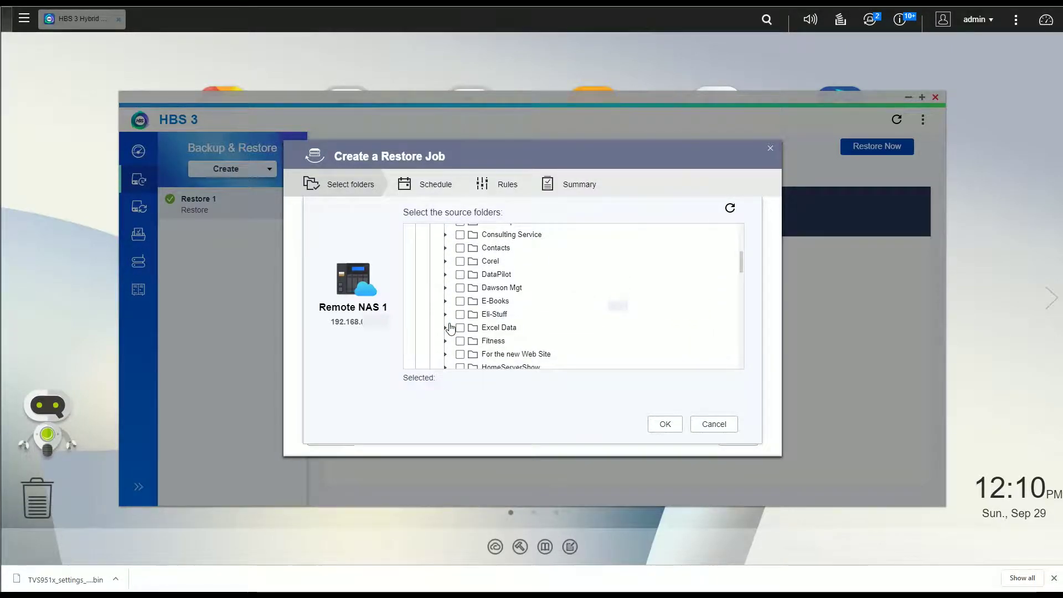
scroll(450, 328, up, 2)
scroll(448, 310, down, 2)
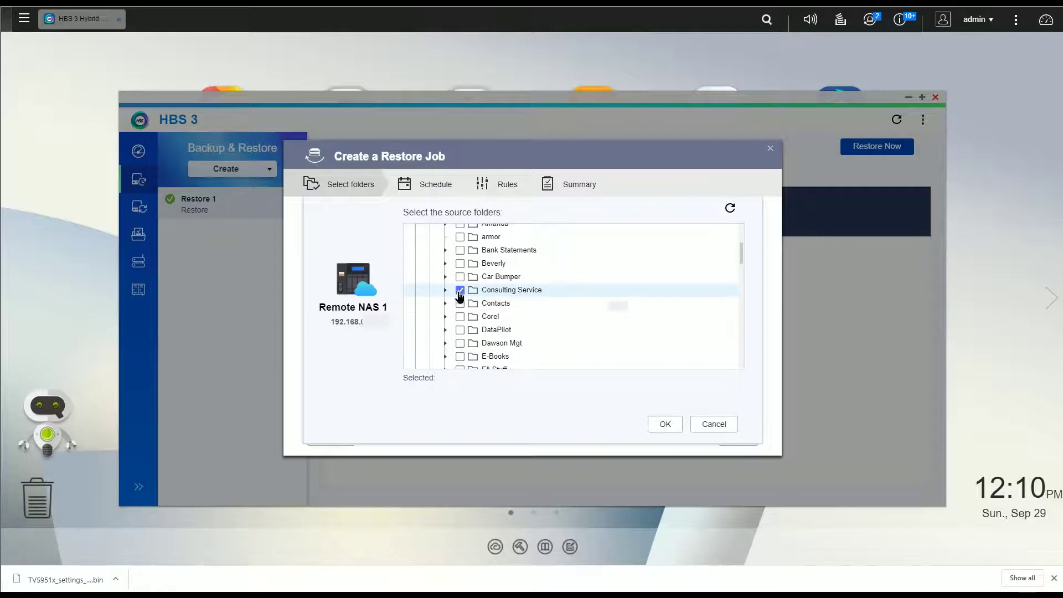
click(659, 425)
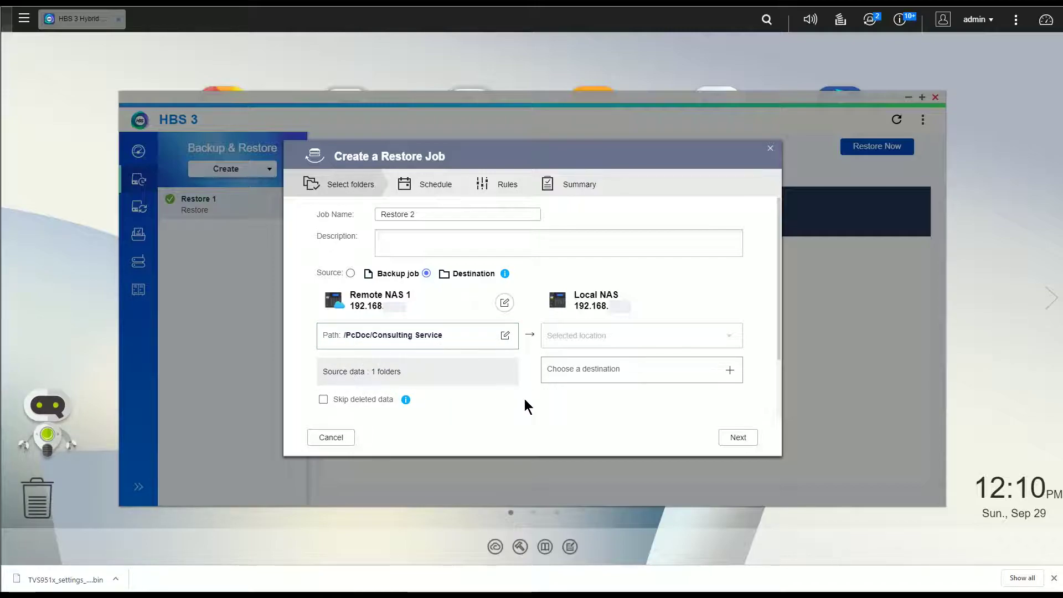
Select Test Folder under DataVol1 as Restore 2's destination
click(729, 370)
scroll(570, 313, down, 10)
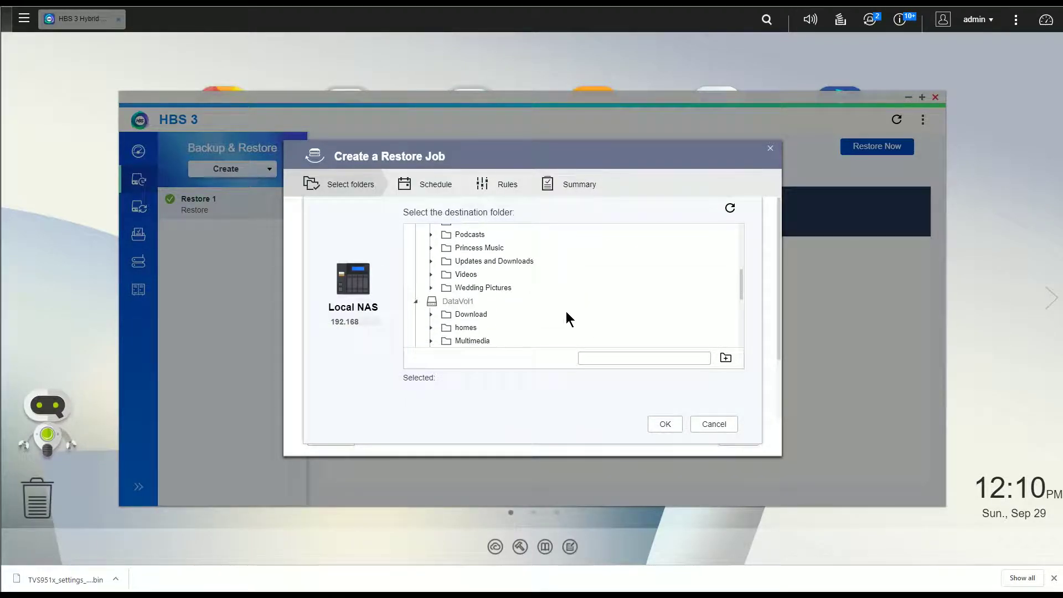
scroll(507, 324, down, 2)
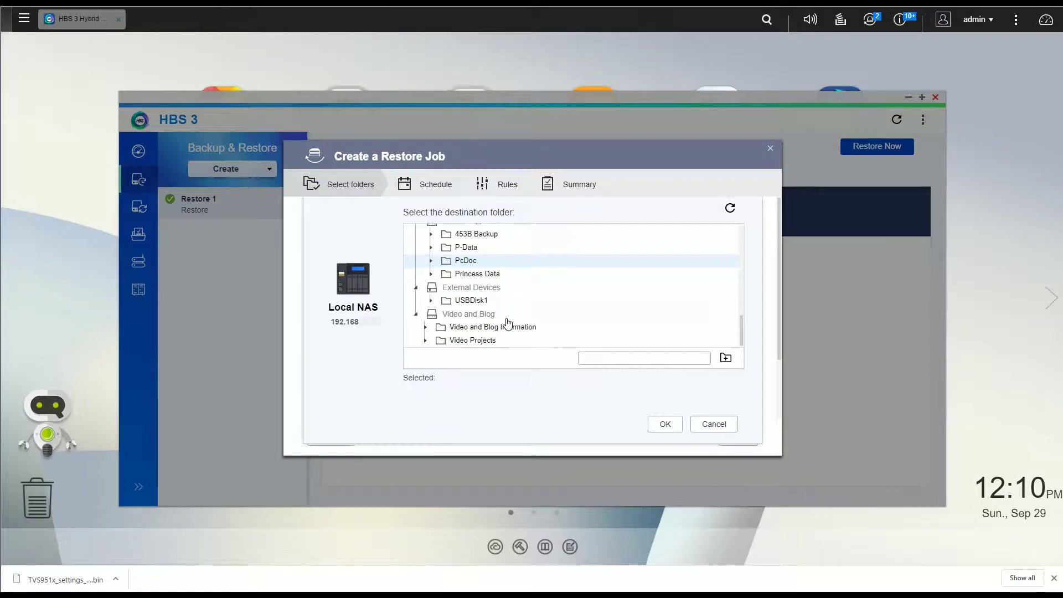
scroll(503, 317, up, 5)
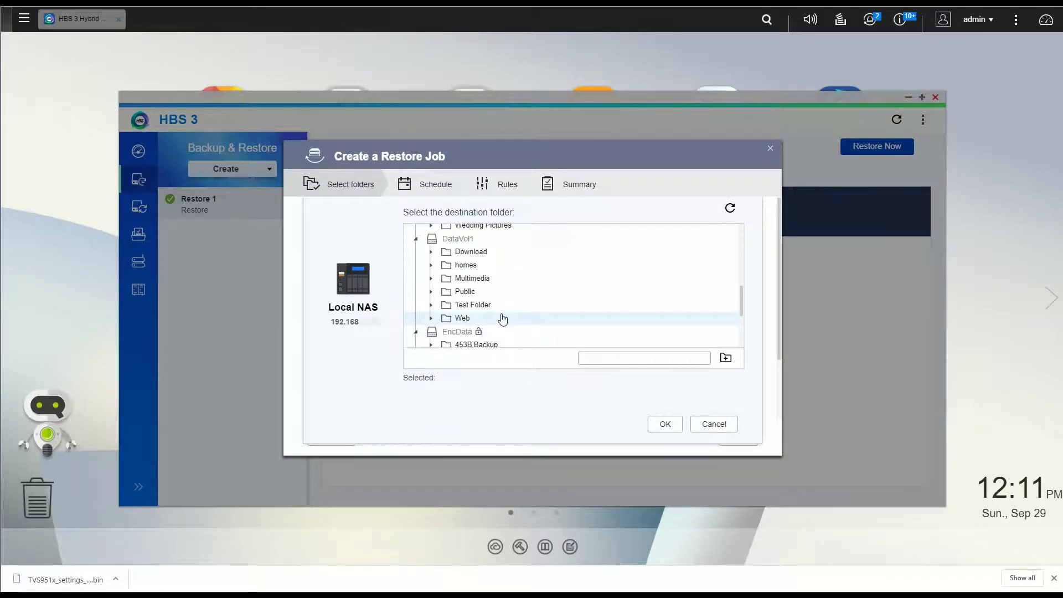
click(484, 304)
click(667, 424)
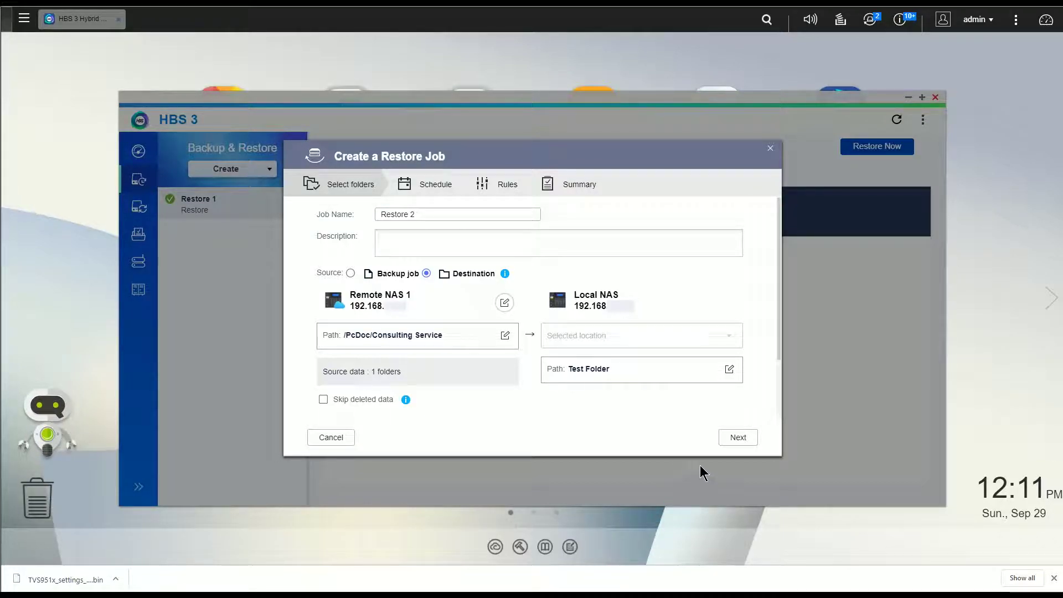
Enable Restore Now, accept default rules, and run Restore 2 into Test Folder
click(733, 440)
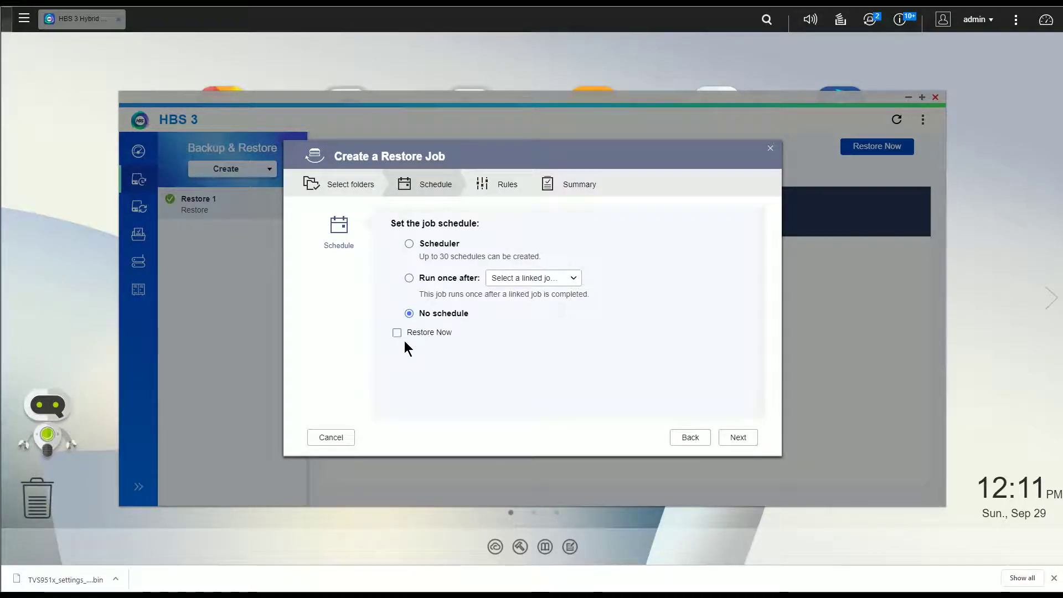
click(396, 333)
click(738, 439)
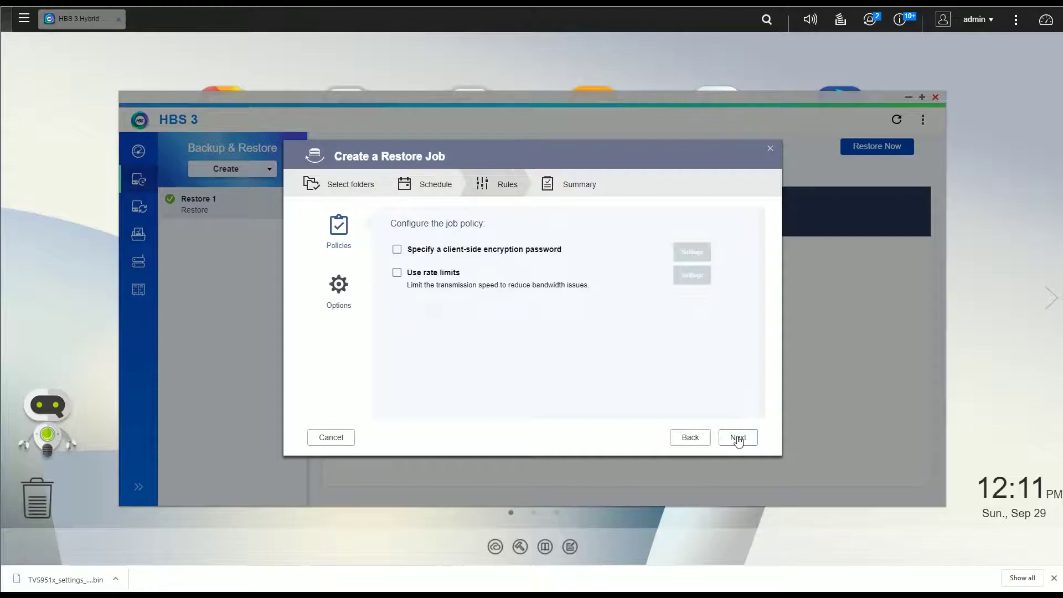
click(736, 438)
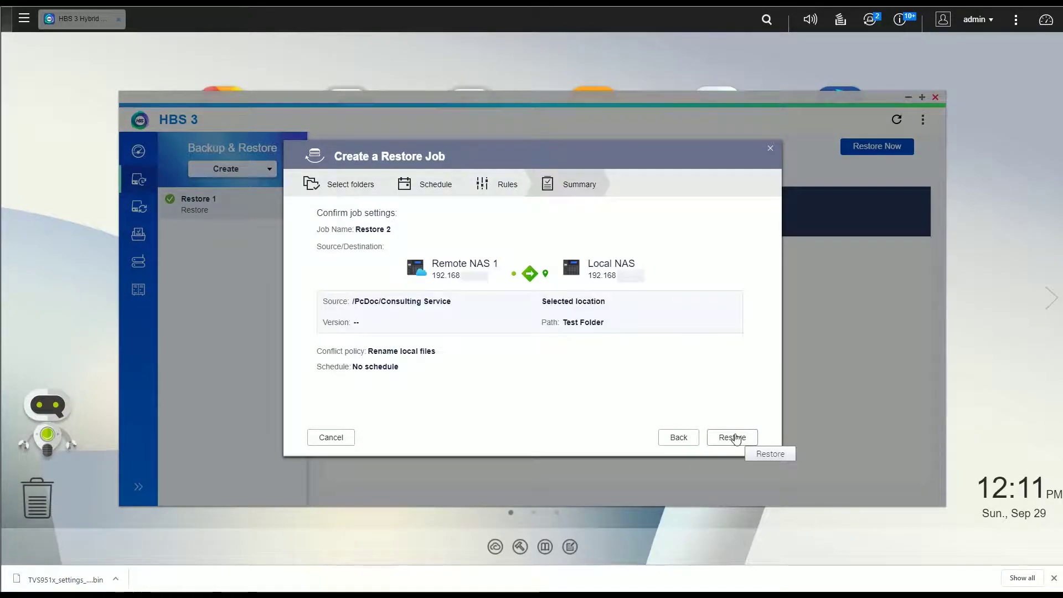
click(732, 438)
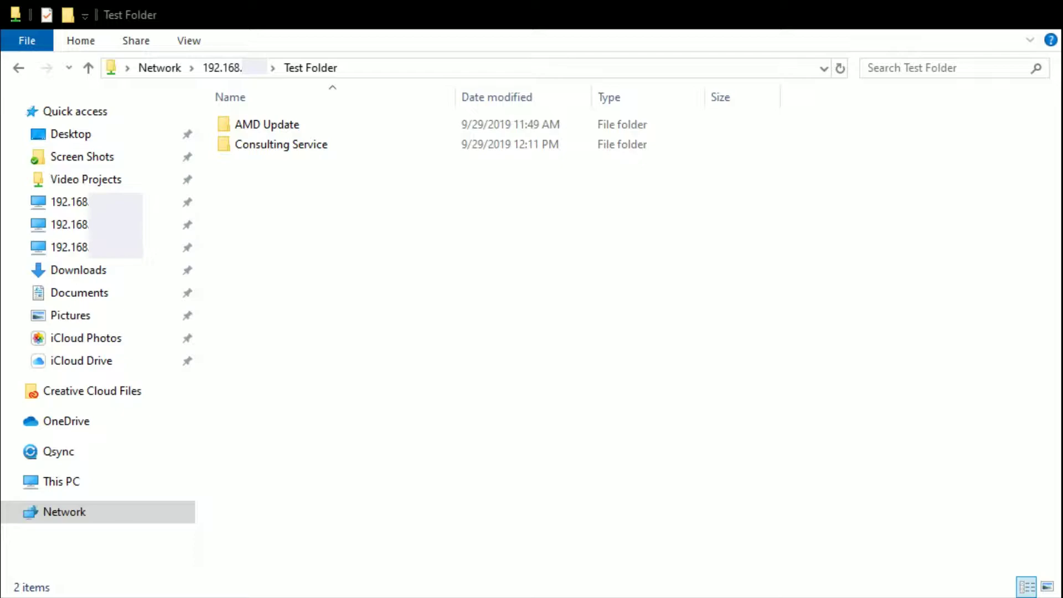
double_click(382, 124)
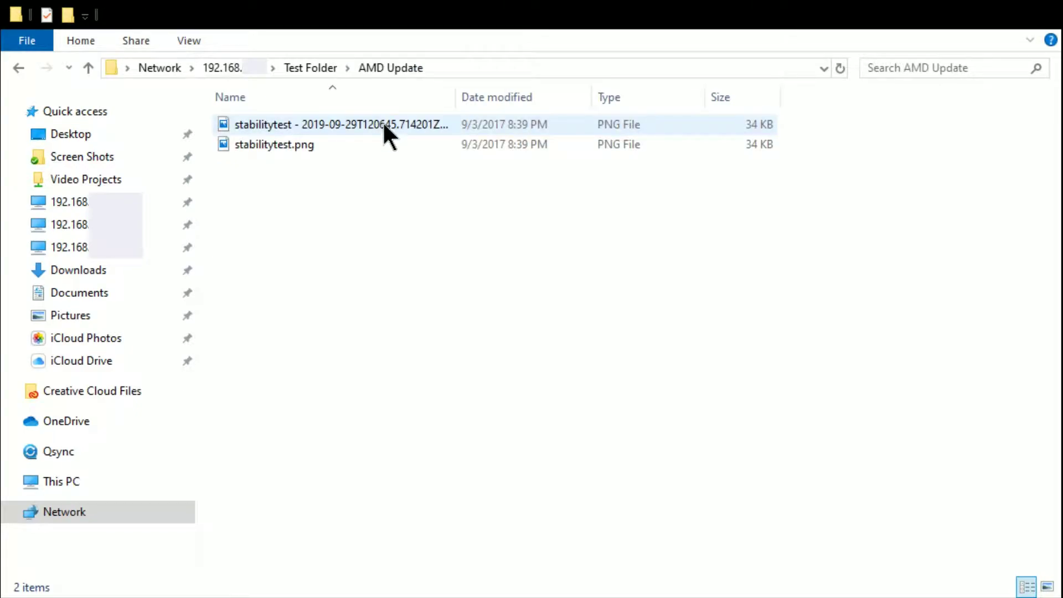
key(alt+Left)
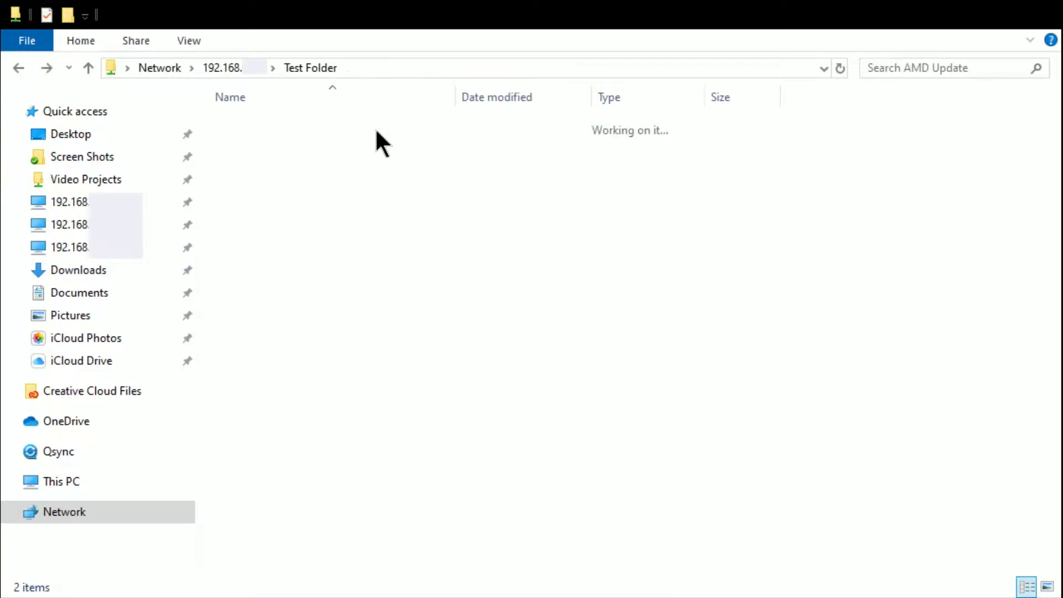
double_click(375, 143)
click(356, 130)
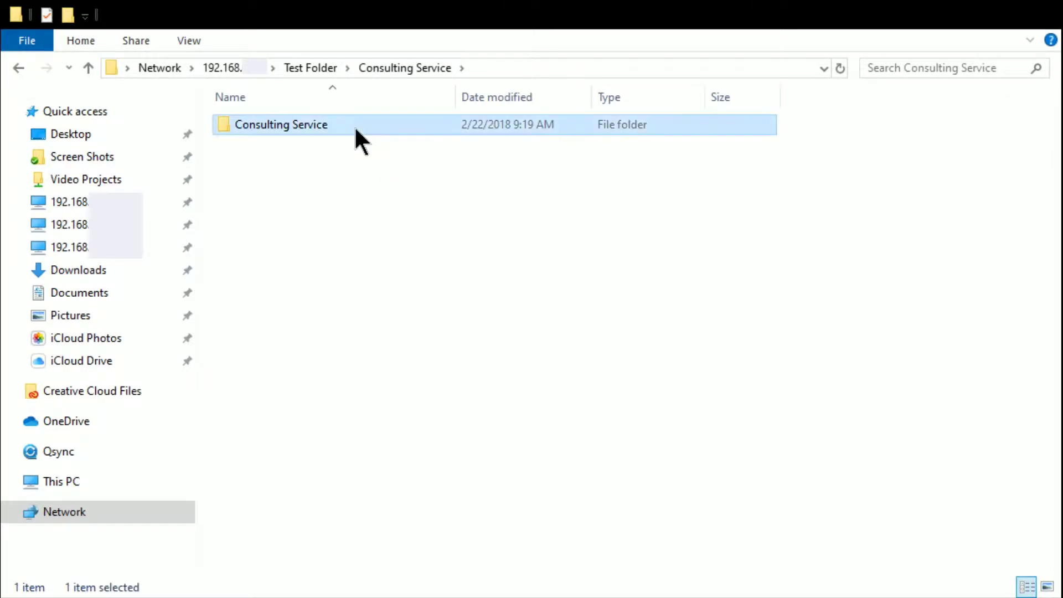
double_click(355, 129)
key(alt+Left)
key(alt+Left)
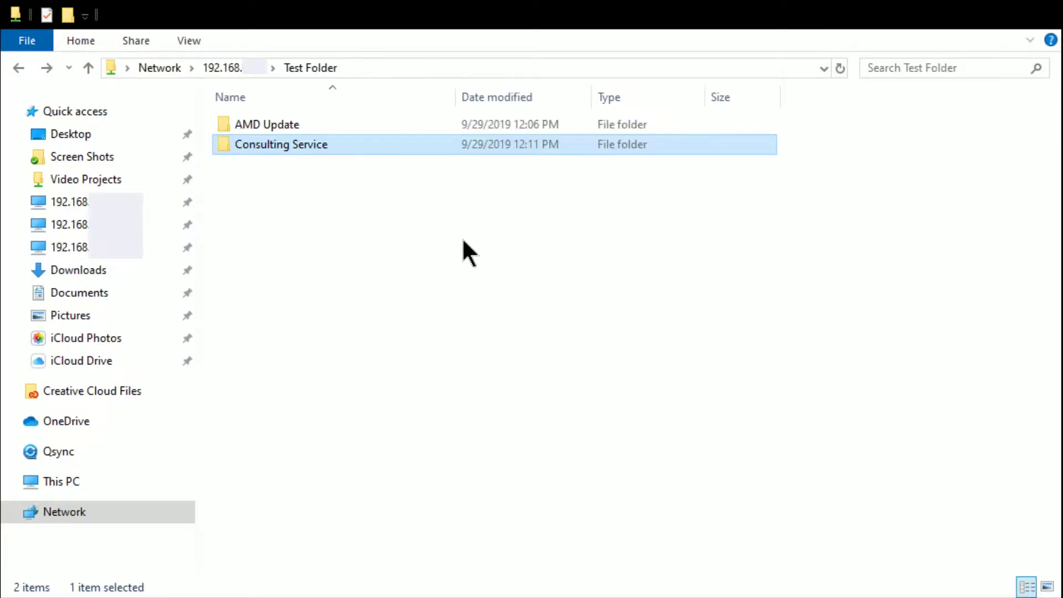